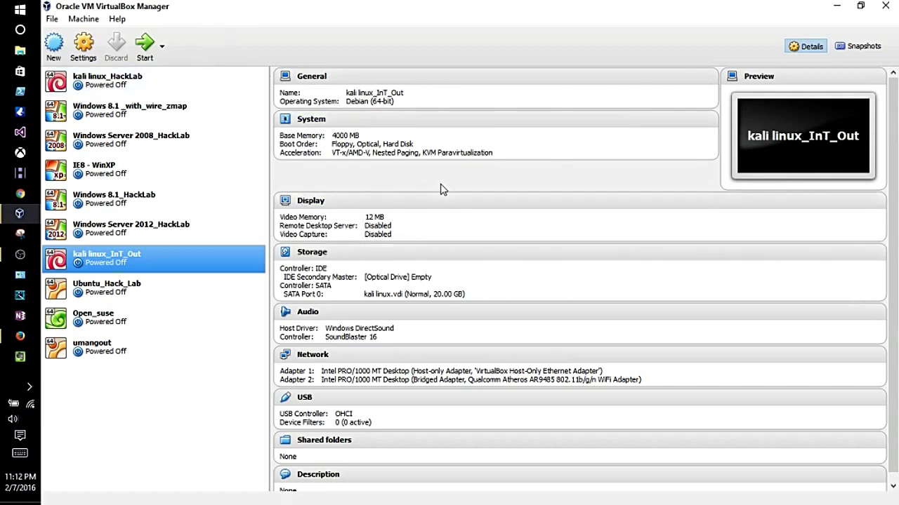
- Switch to Firefox and try to run the downloaded installer VirtualBox-5.0.14-105127-Win(1).exe
click(836, 13)
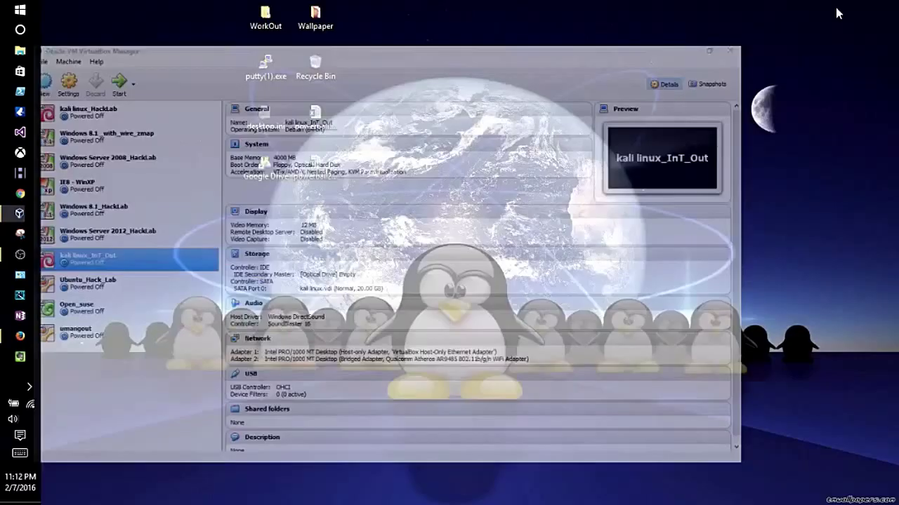
click(19, 335)
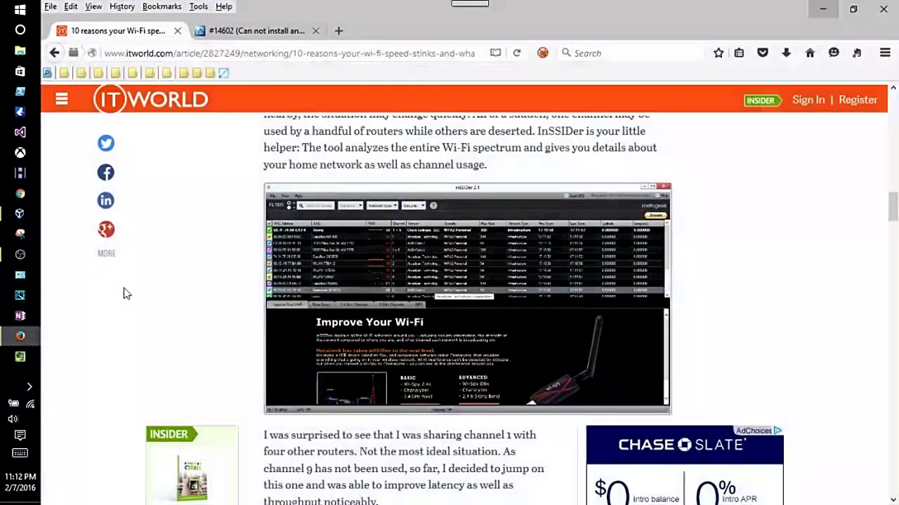
click(785, 53)
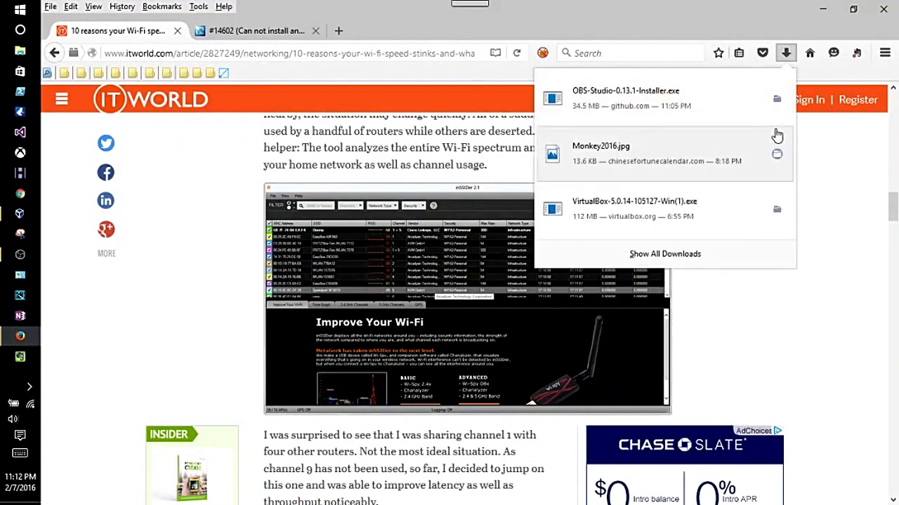
click(693, 216)
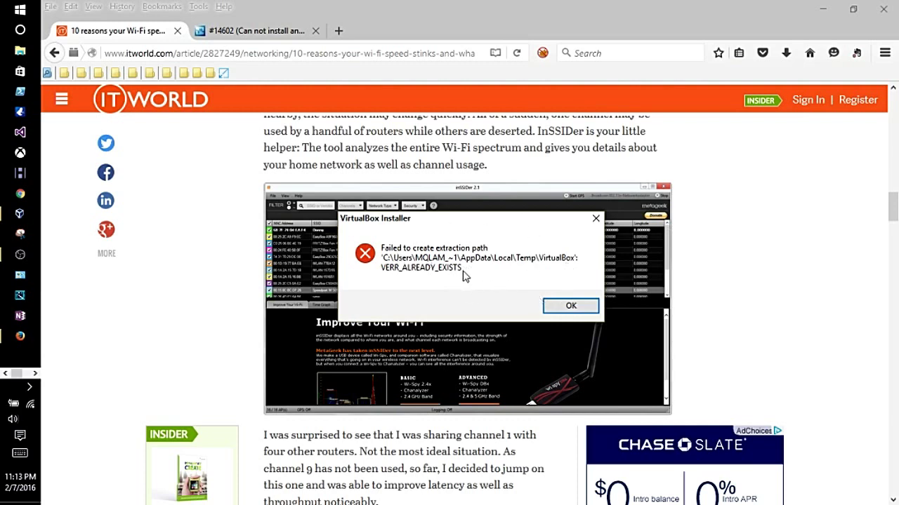
click(570, 307)
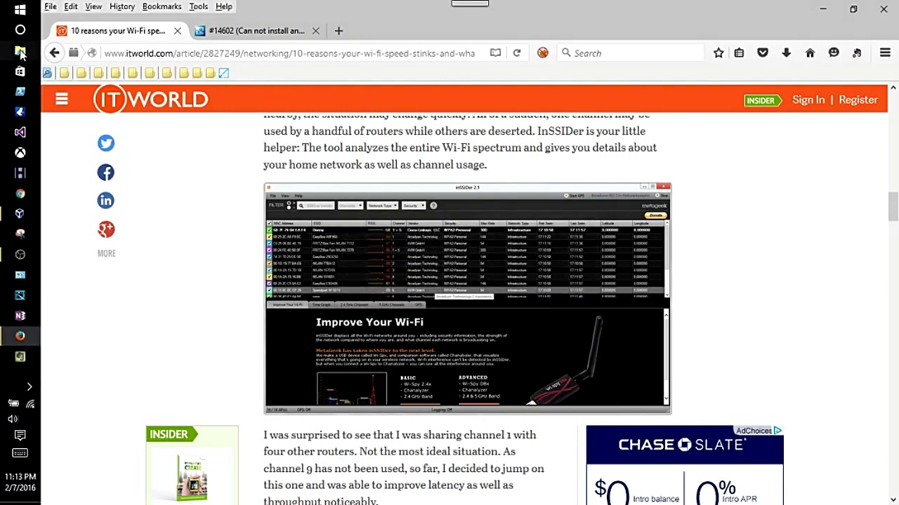
- Switch to File Explorer and open the AppData\Local\Temp folder inside the current user's profile folder under C:\Users
click(823, 9)
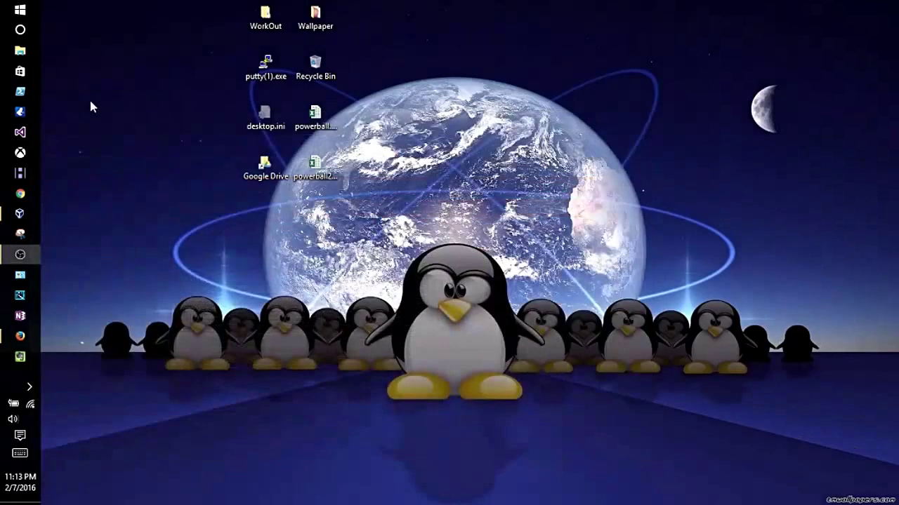
click(23, 55)
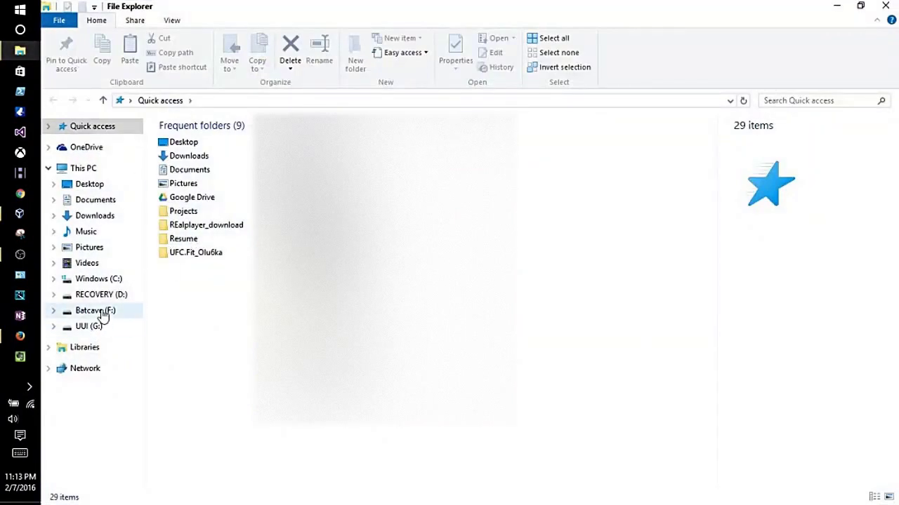
click(111, 281)
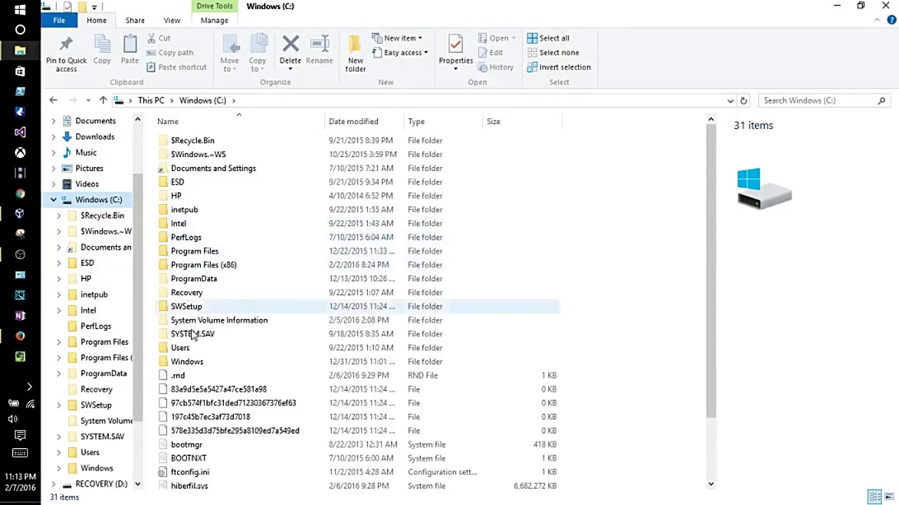
double_click(182, 349)
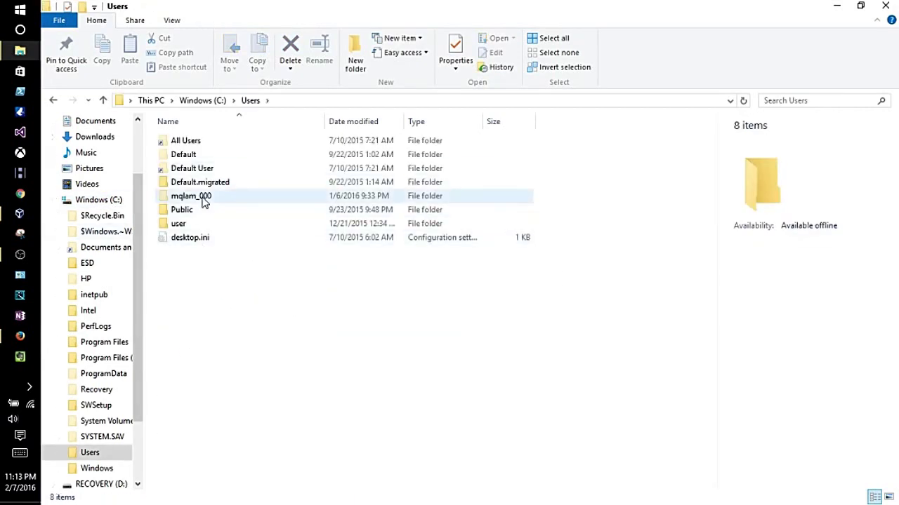
click(202, 200)
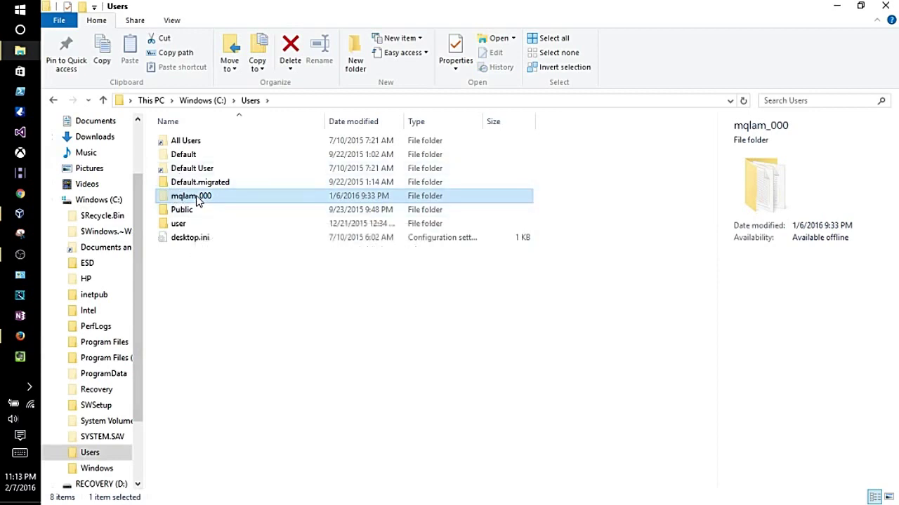
double_click(197, 200)
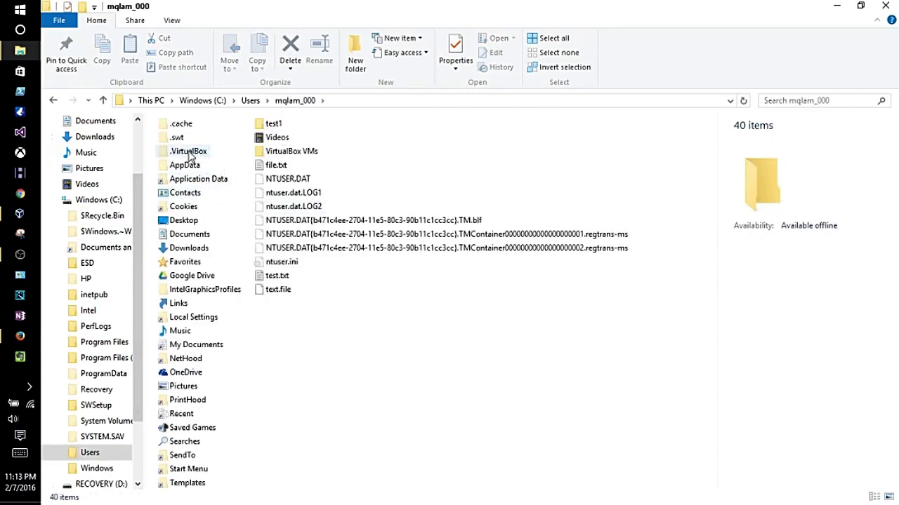
double_click(188, 170)
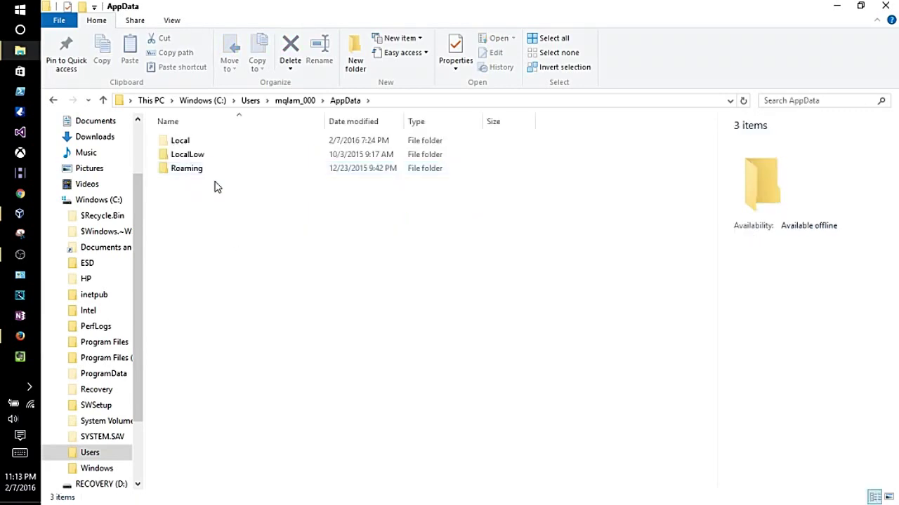
double_click(191, 144)
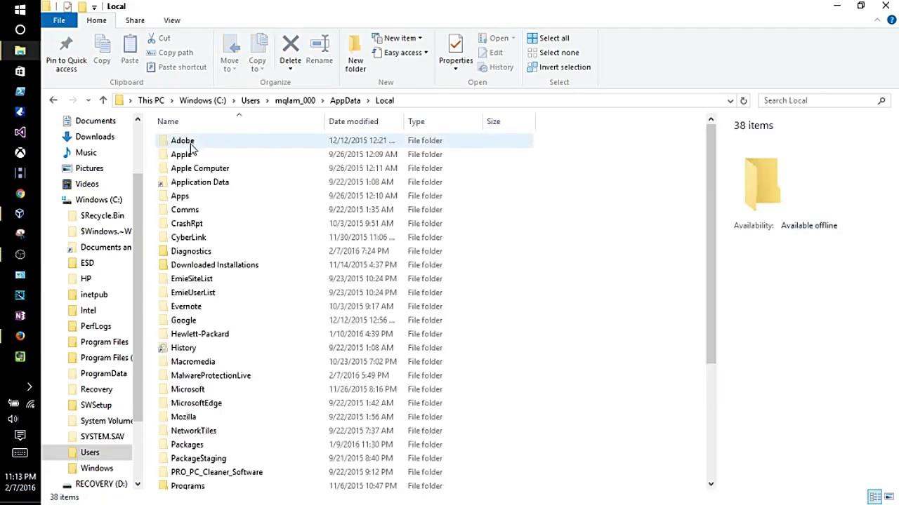
scroll(196, 394, down, 4)
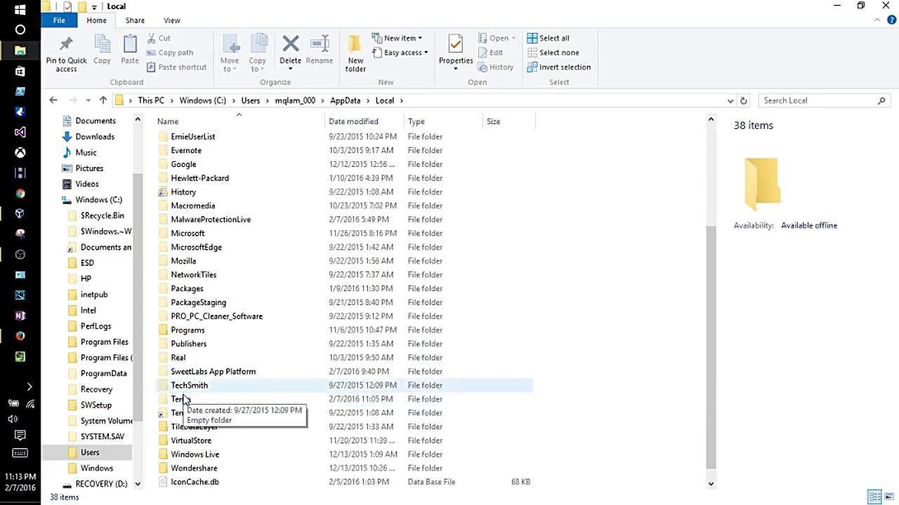
mouse_move(181, 403)
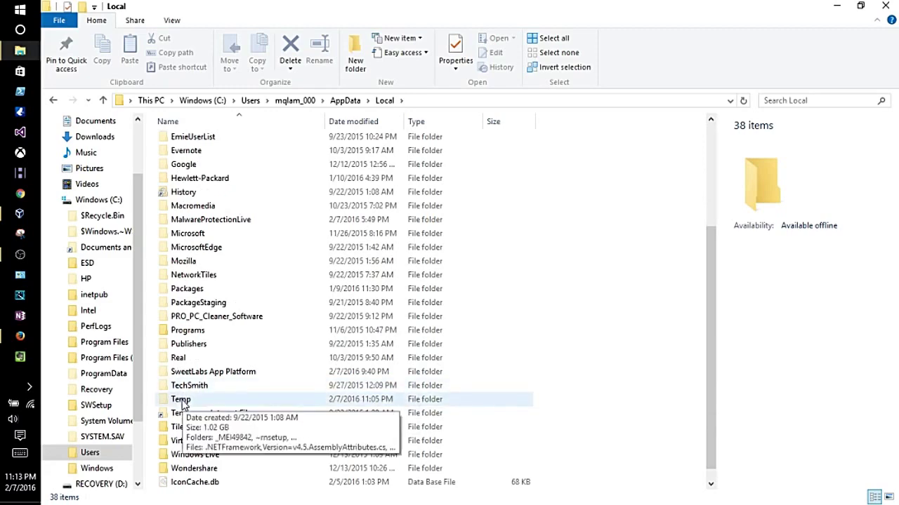
double_click(182, 400)
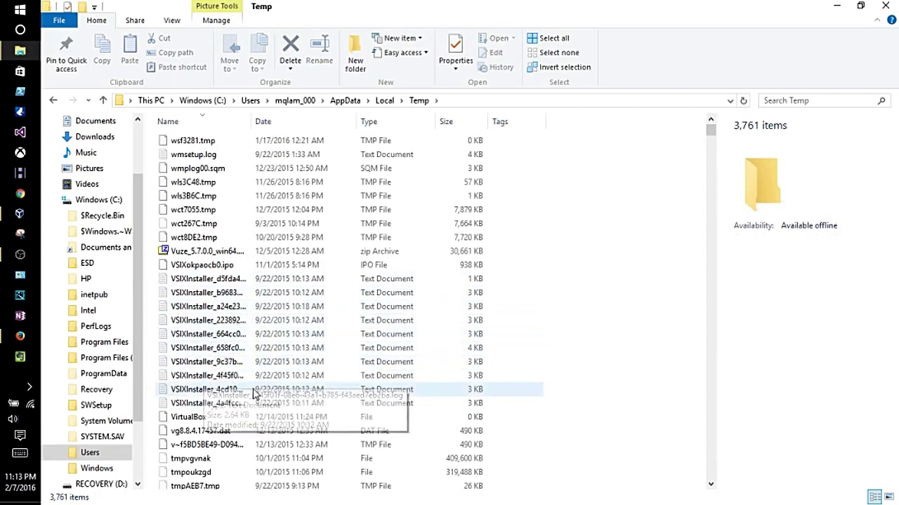
- Delete the 0 KB file named VirtualBox from the Temp folder and minimize the window
click(202, 419)
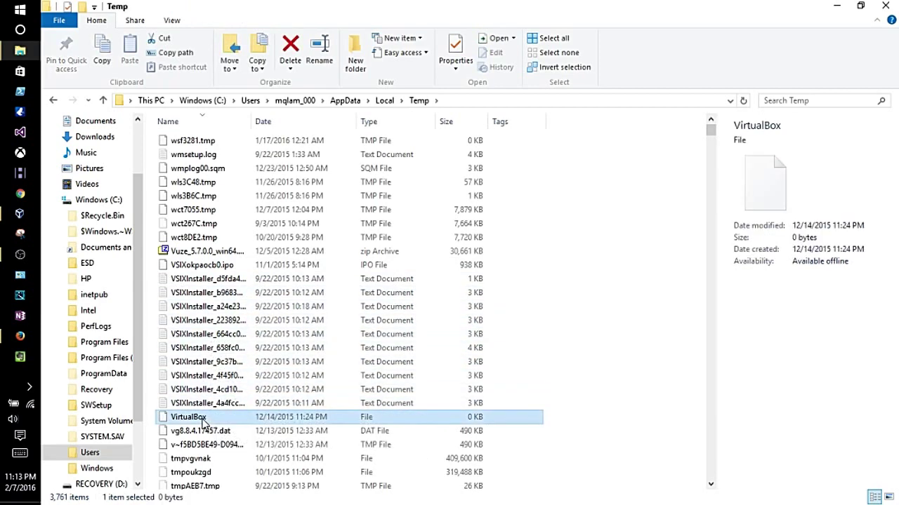
right_click(203, 419)
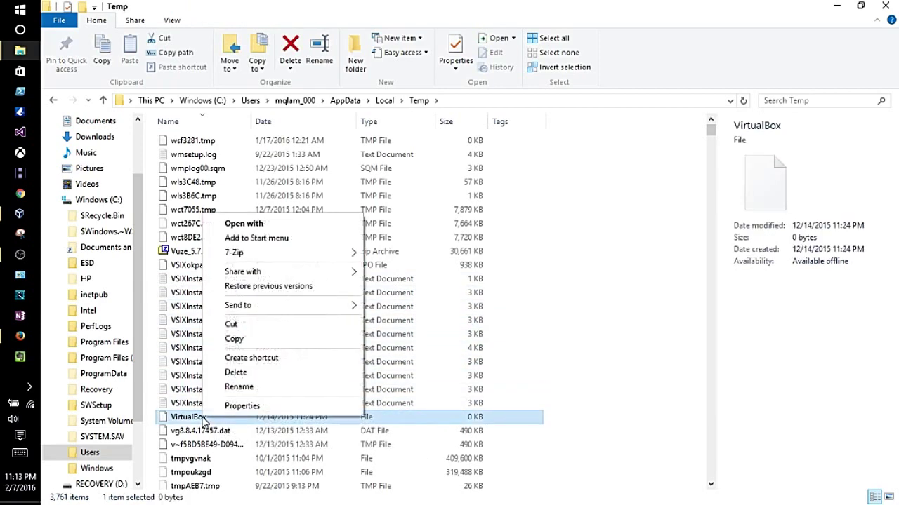
click(236, 373)
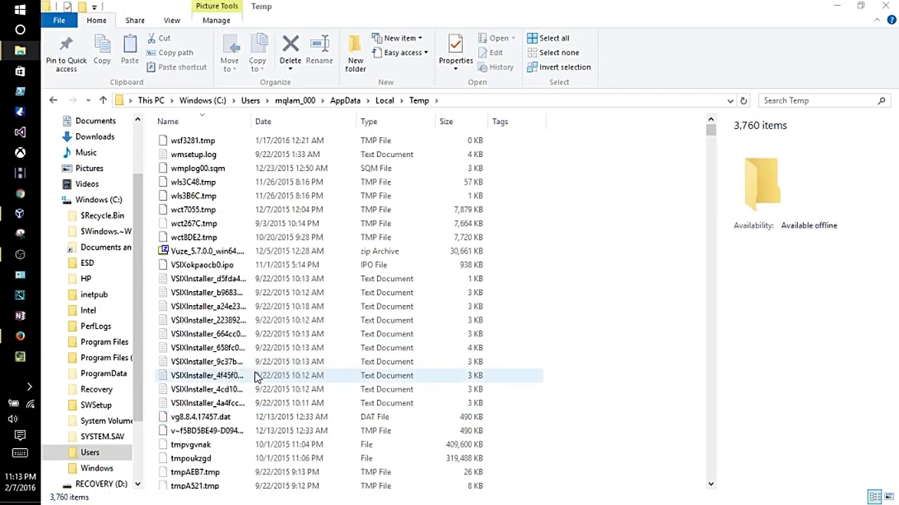
click(835, 5)
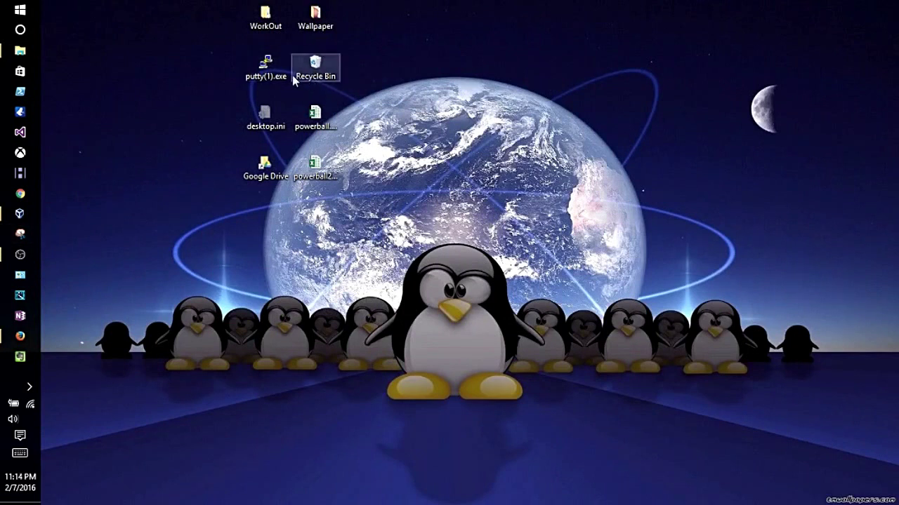
- Switch to Firefox and launch VirtualBox-5.0.14-105127-Win(1).exe from its downloads, then minimize the browser
mouse_move(19, 214)
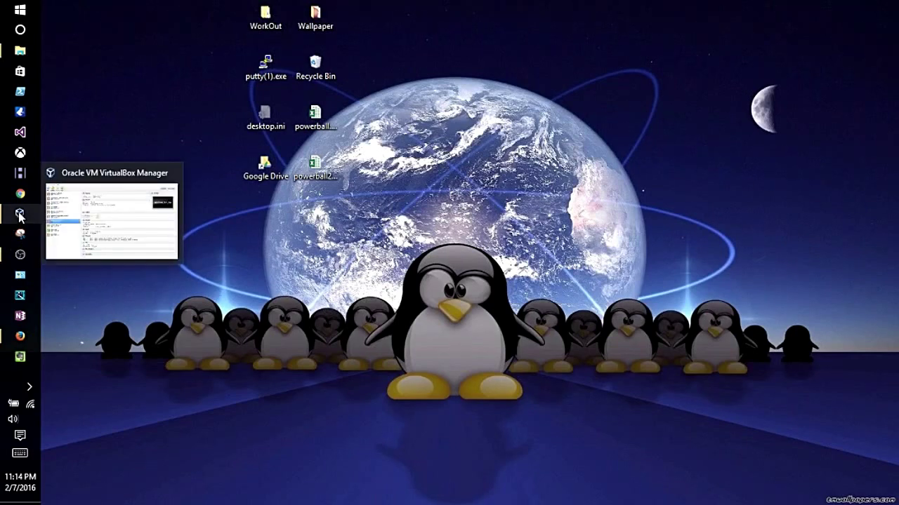
click(21, 338)
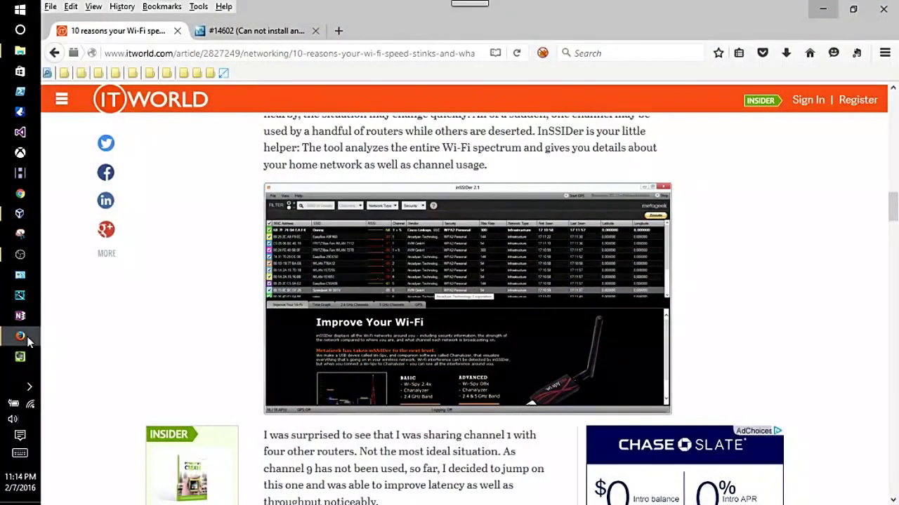
click(786, 55)
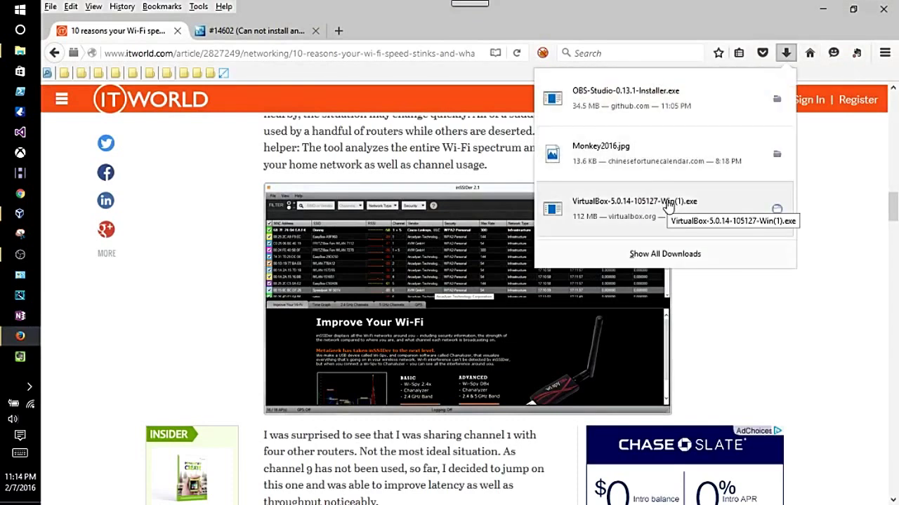
click(667, 204)
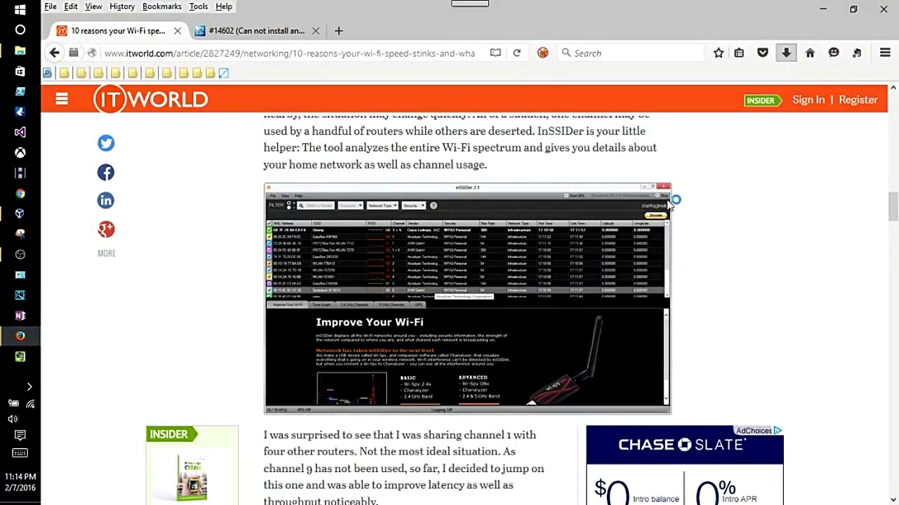
click(824, 10)
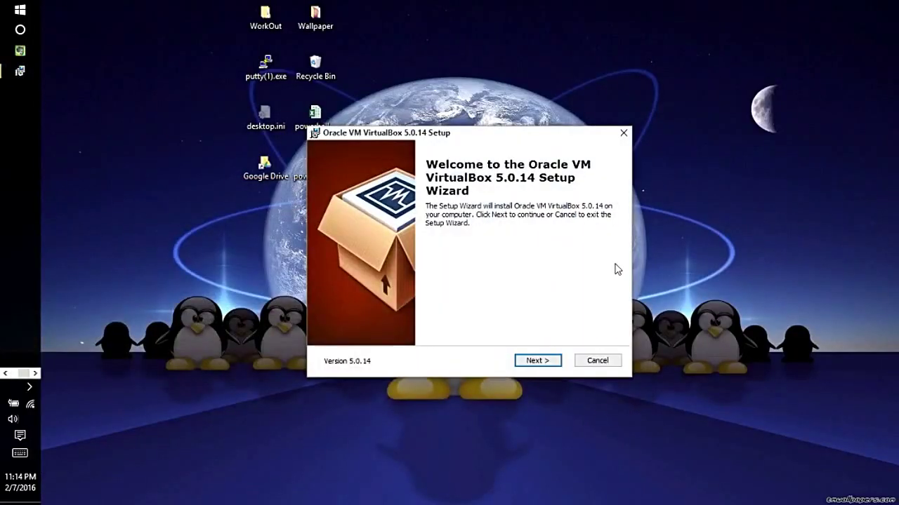
- Start installing VirtualBox 5.0.14 with the default features, location and shortcut options, accepting the network interface reset
click(537, 362)
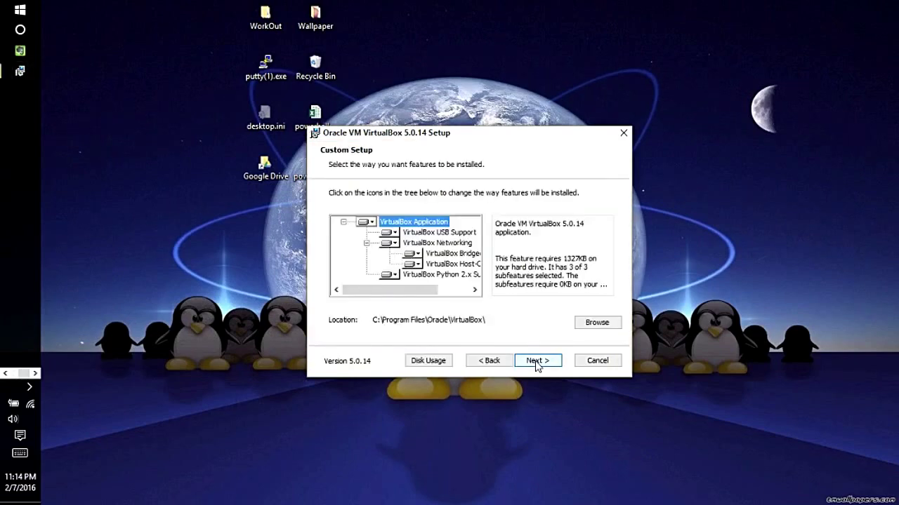
click(545, 363)
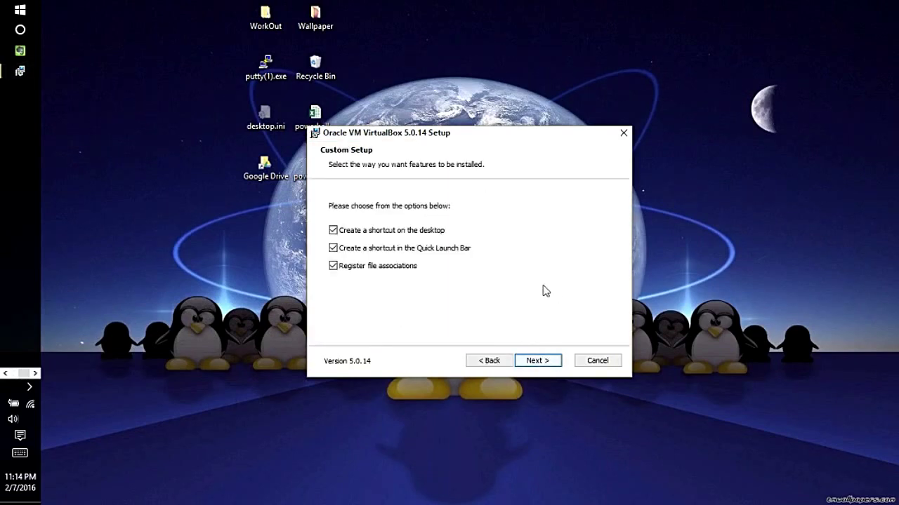
click(536, 364)
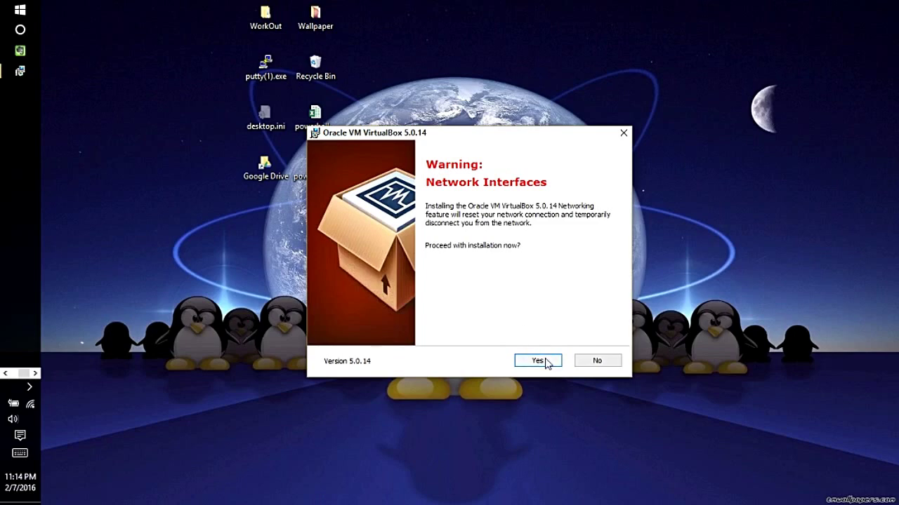
click(542, 358)
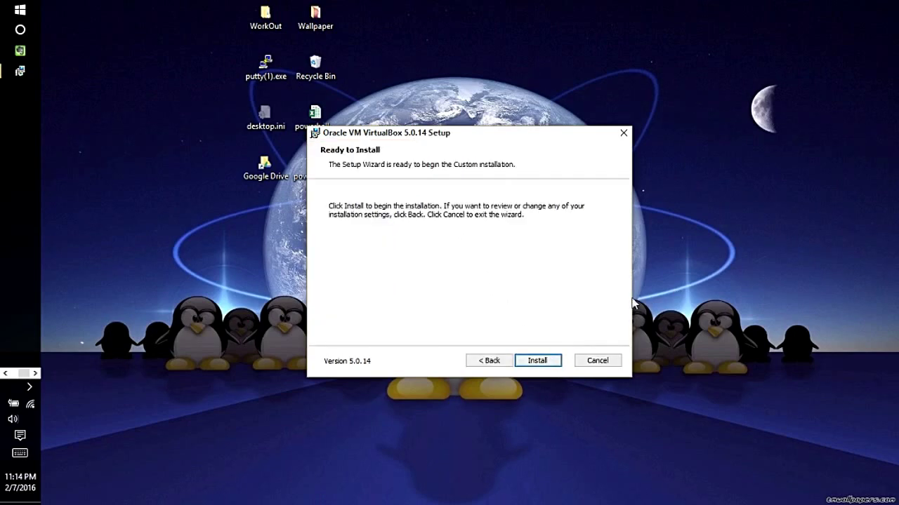
click(536, 360)
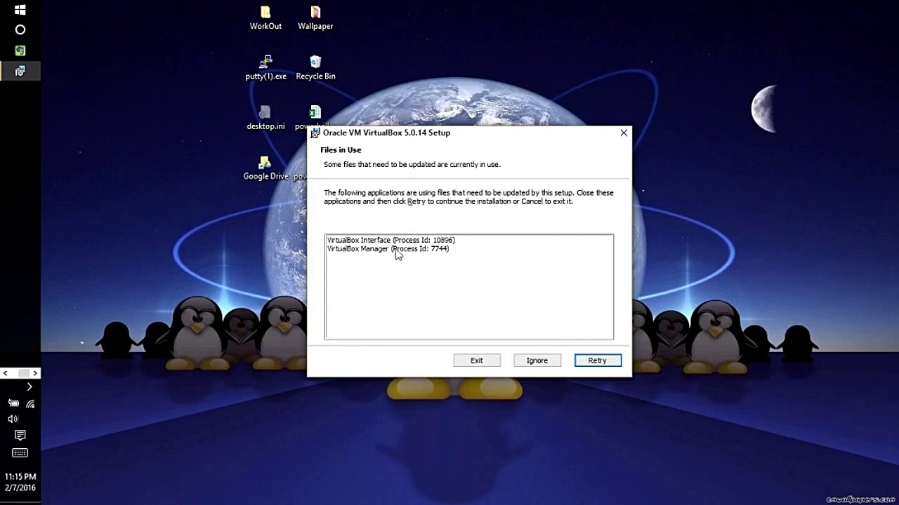
- Close the running VirtualBox Manager and retry the installation until the VirtualBox processes release their files
click(6, 372)
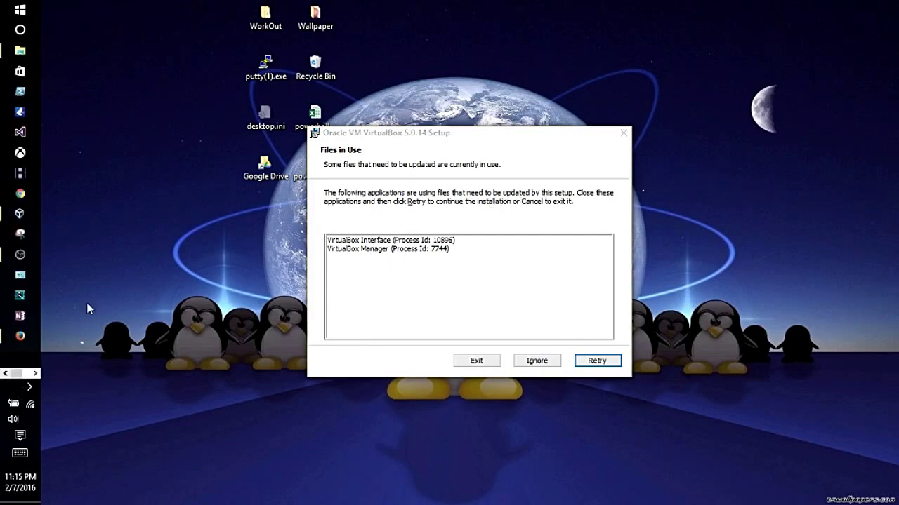
click(22, 214)
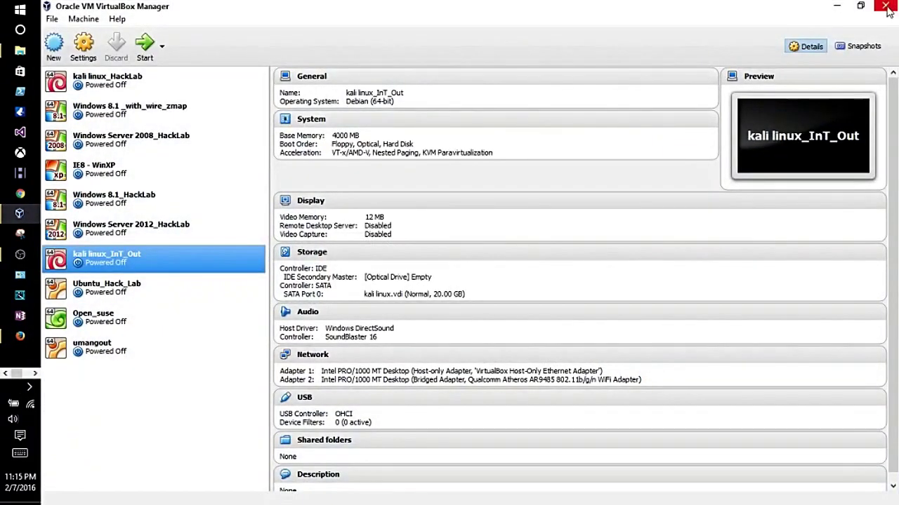
click(876, 9)
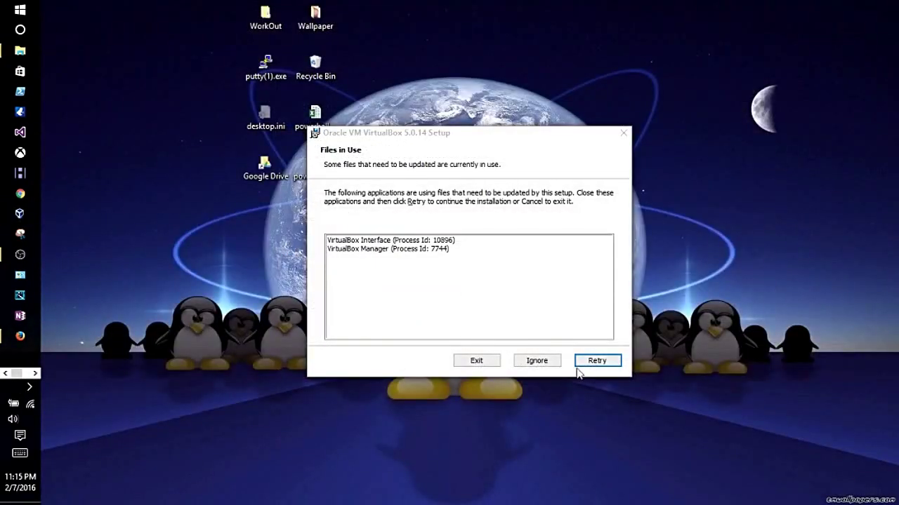
click(597, 361)
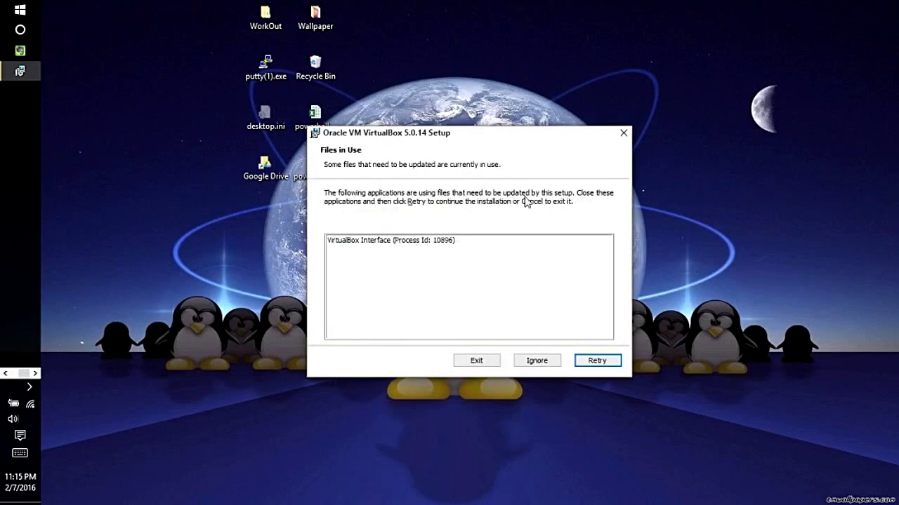
click(596, 363)
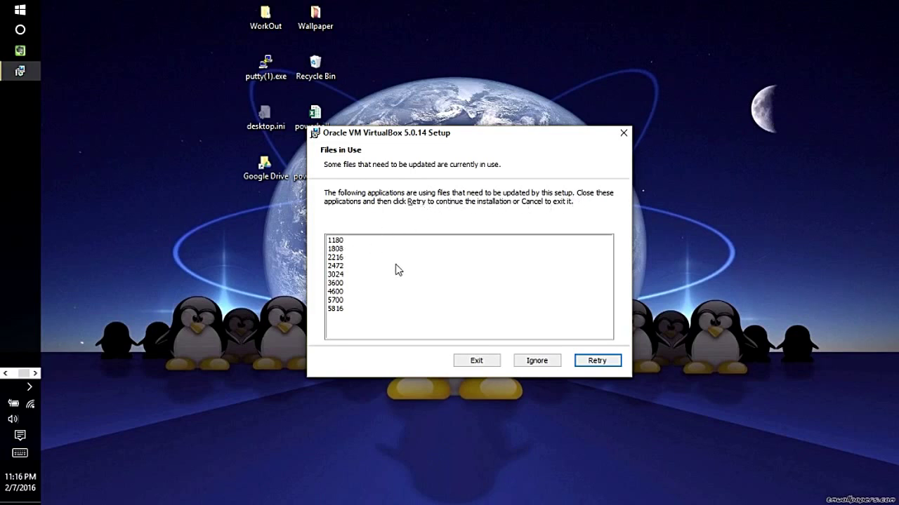
- Retry the installation past the files-in-use notice and finish the setup with VirtualBox 5.0.14 set to start after installation
click(596, 360)
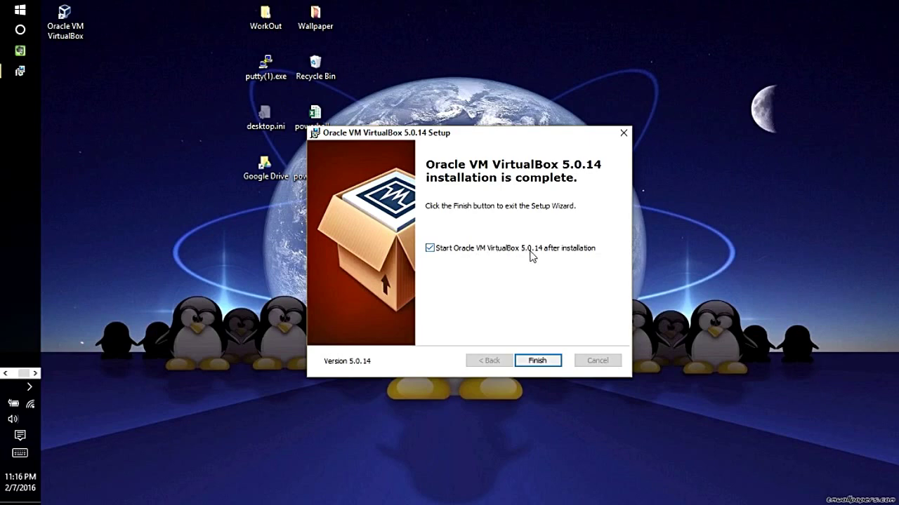
click(537, 361)
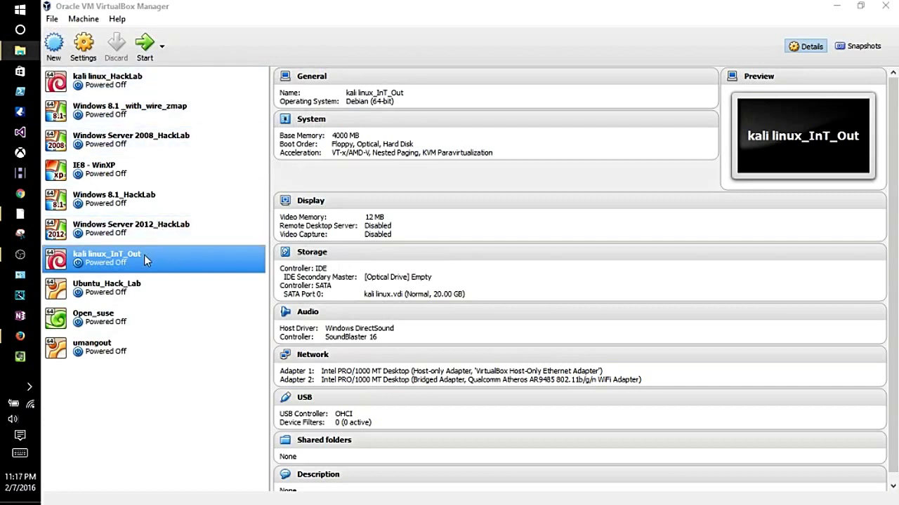
- Check the installed VirtualBox version in the program's About information and close it
click(116, 19)
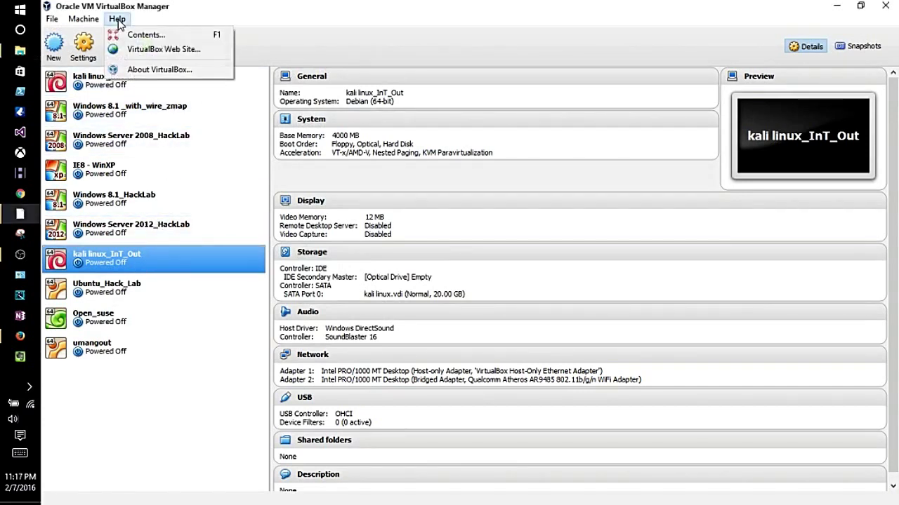
click(152, 71)
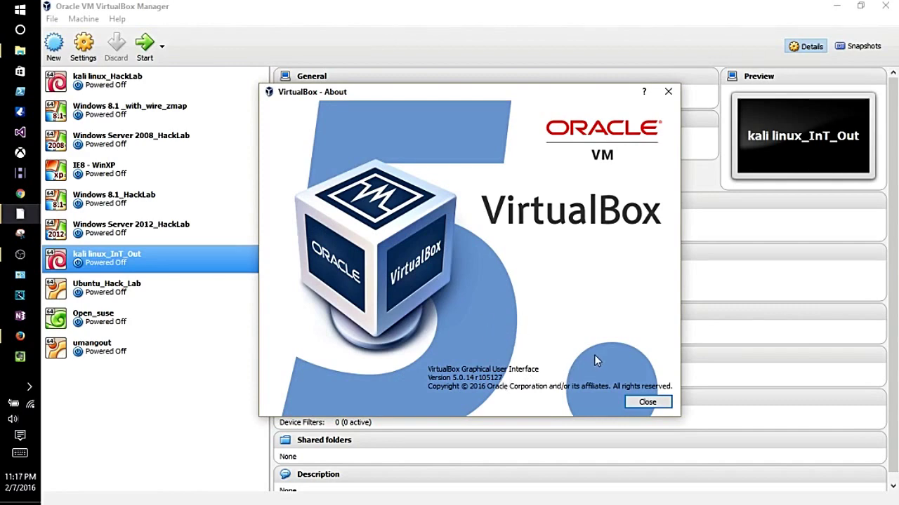
click(646, 402)
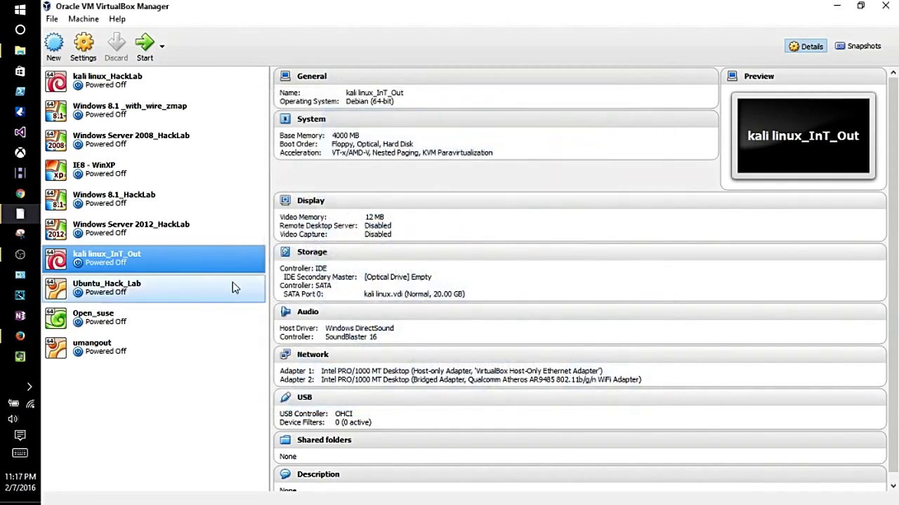
- Start the kali linux_InT_Out virtual machine and boot its default entry, dismissing the Auto capture keyboard notice
double_click(150, 257)
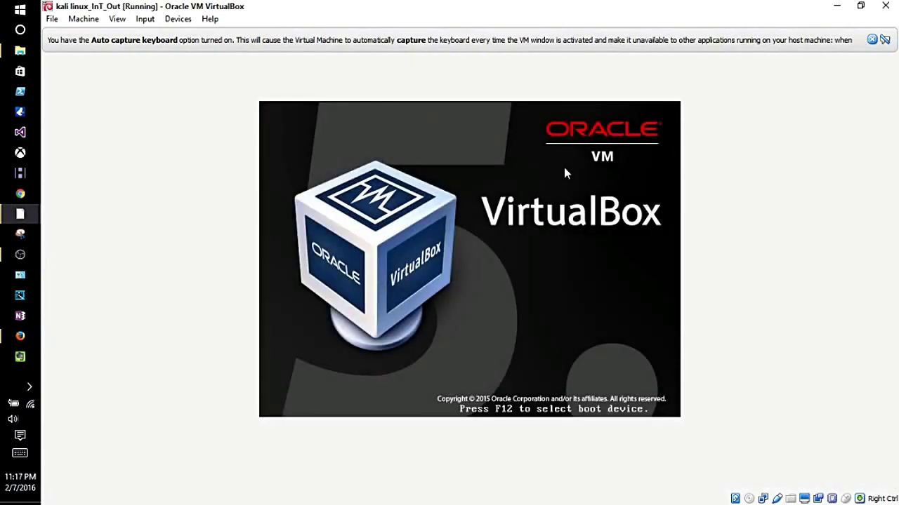
click(872, 41)
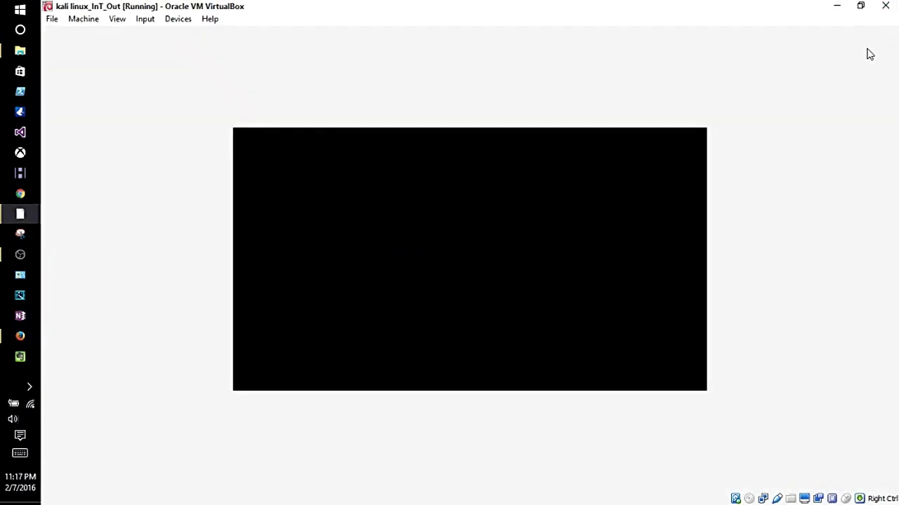
key(Return)
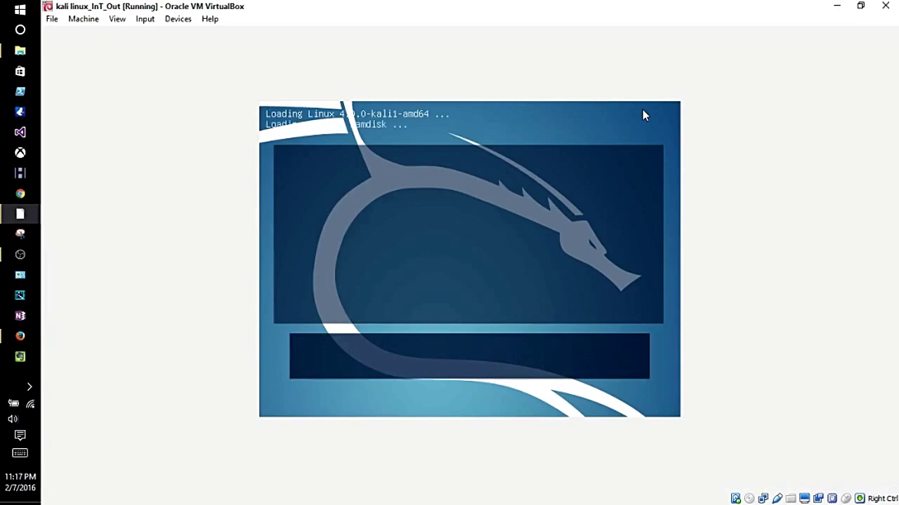